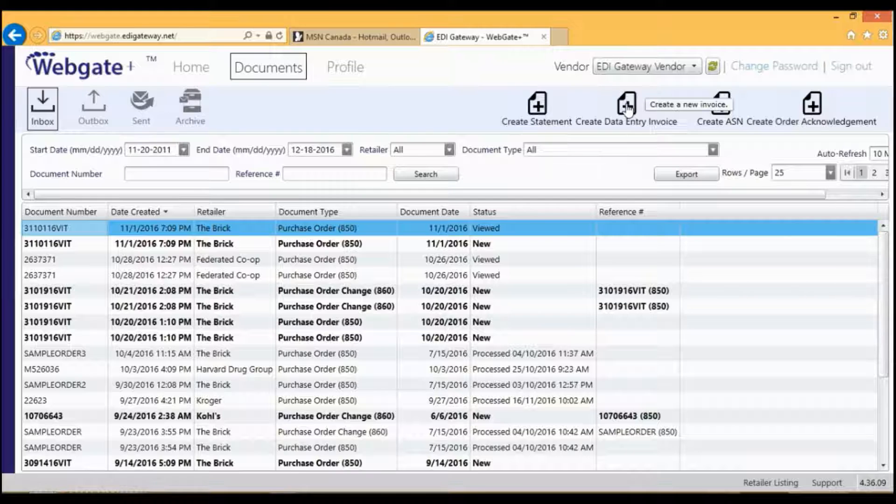
Create a new data entry invoice for Rona and enter 876789 as the invoice number in its header
click(628, 107)
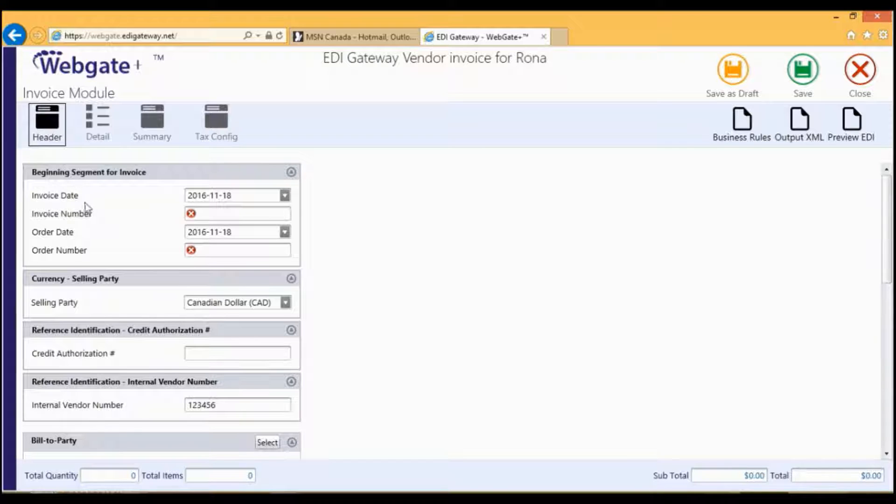
click(284, 196)
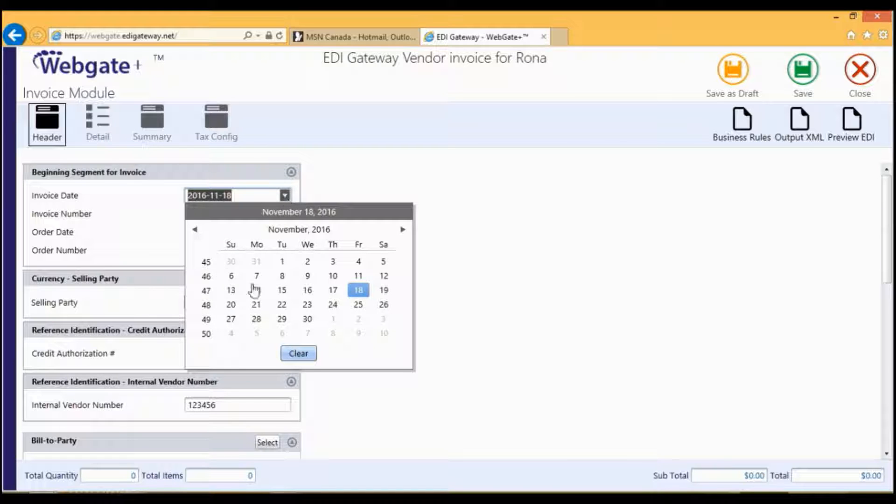
click(284, 196)
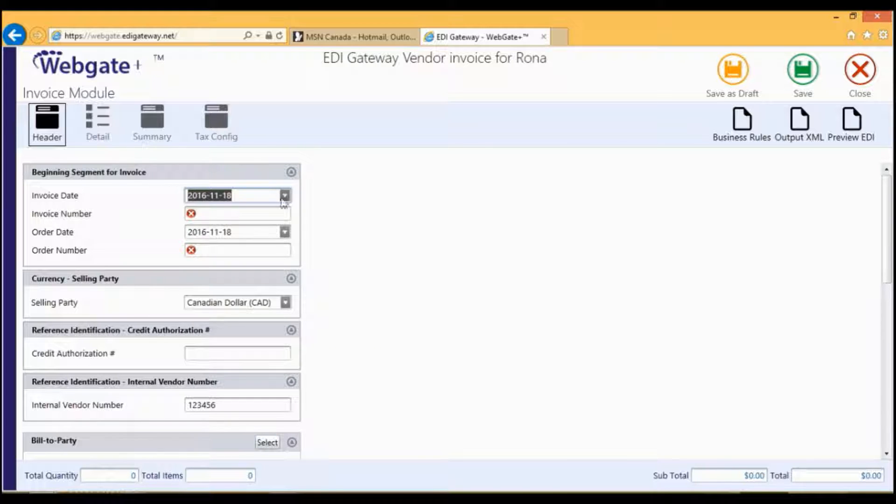
click(219, 214)
text(876789)
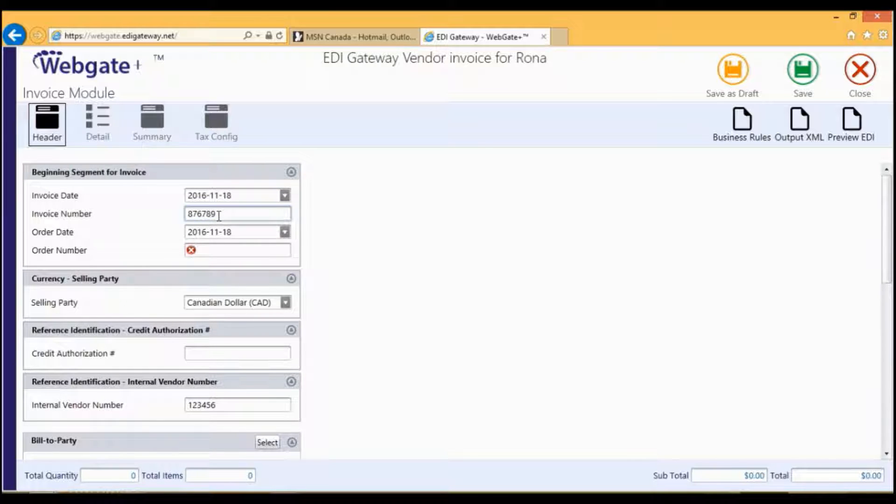
Enter the order number in the invoice header and check the currency choices for the selling party
click(284, 232)
click(286, 232)
click(215, 250)
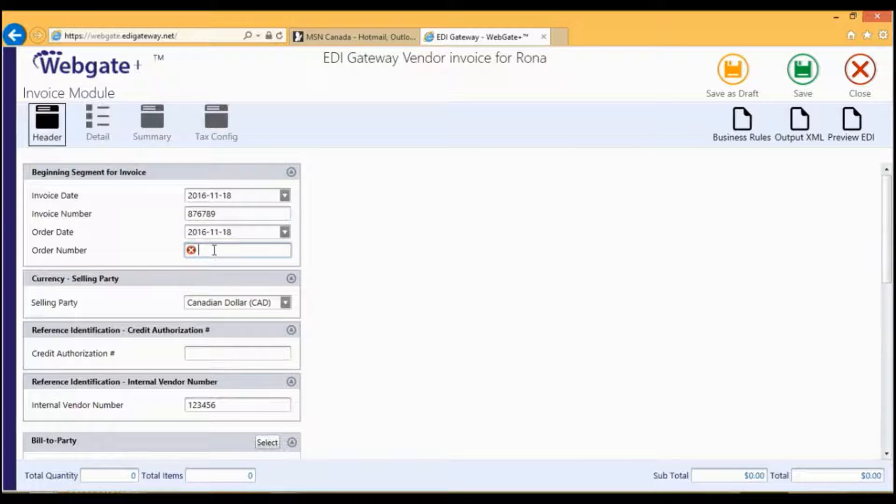
text(98767)
scroll(251, 359, down, 1)
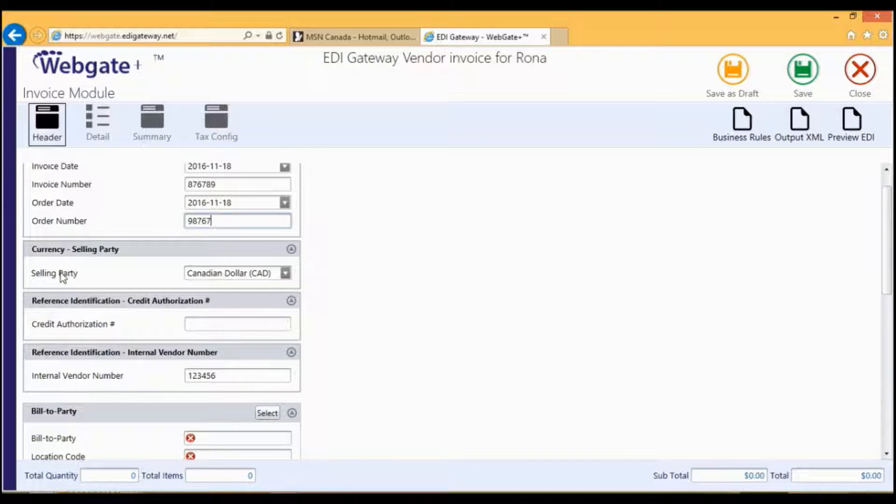
click(285, 274)
click(288, 279)
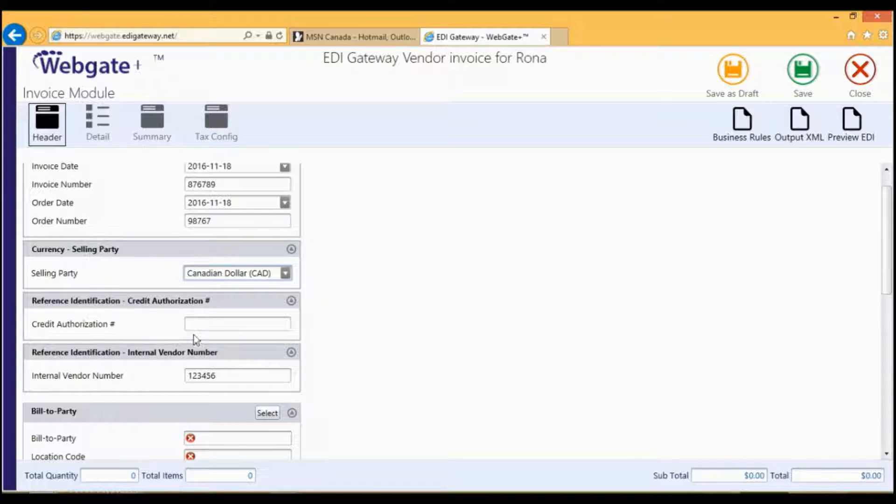
Set the invoice's Bill-to-Party to RONA Inc. from the location list
scroll(194, 340, down, 4)
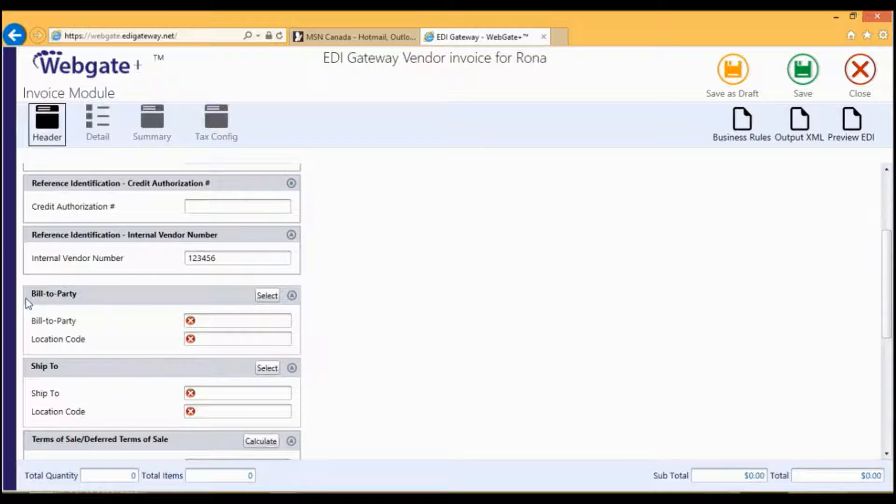
scroll(57, 313, up, 1)
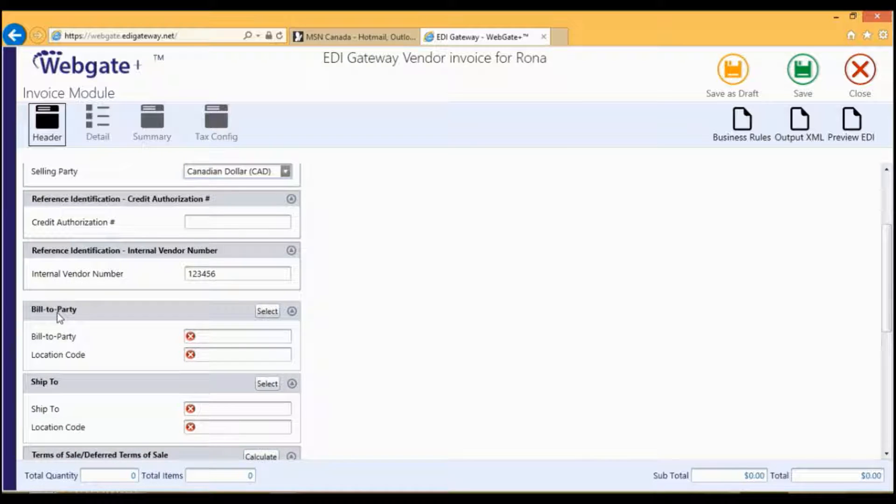
click(268, 311)
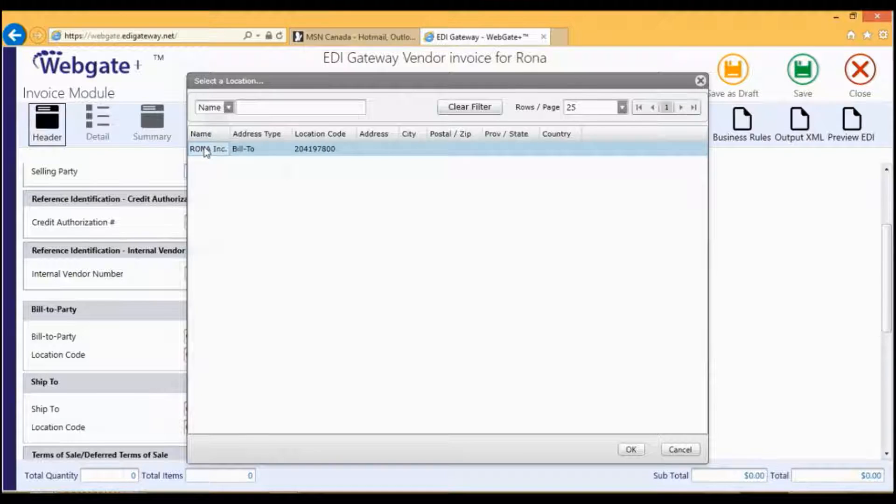
double_click(203, 149)
Set the Ship To location to RONA INC/RENO BOUCHER, code 73250, filtering the location list by city for boucherville
click(264, 383)
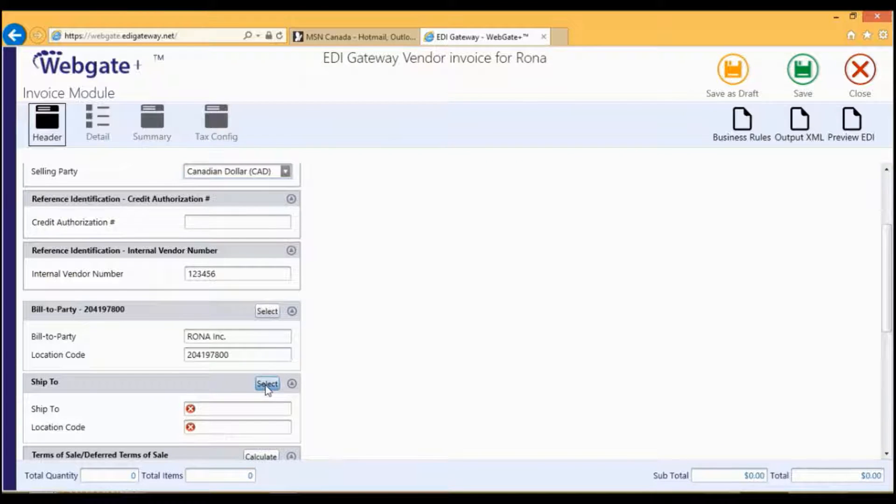
double_click(235, 164)
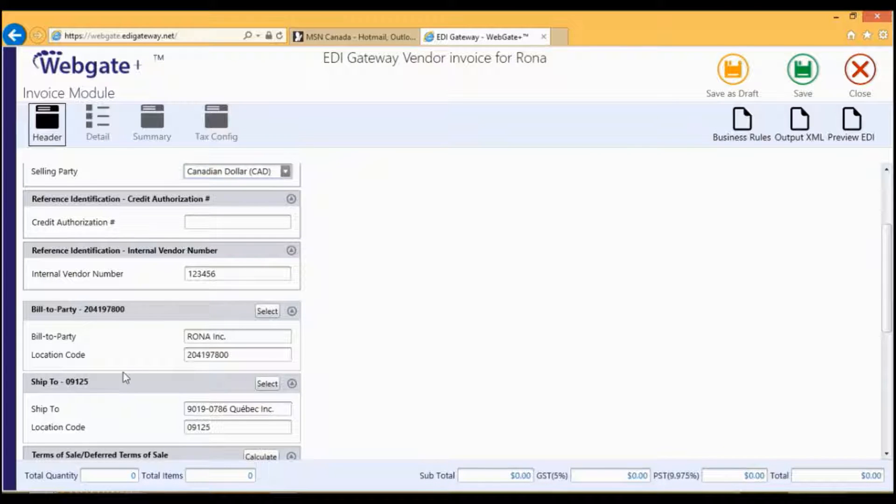
click(270, 385)
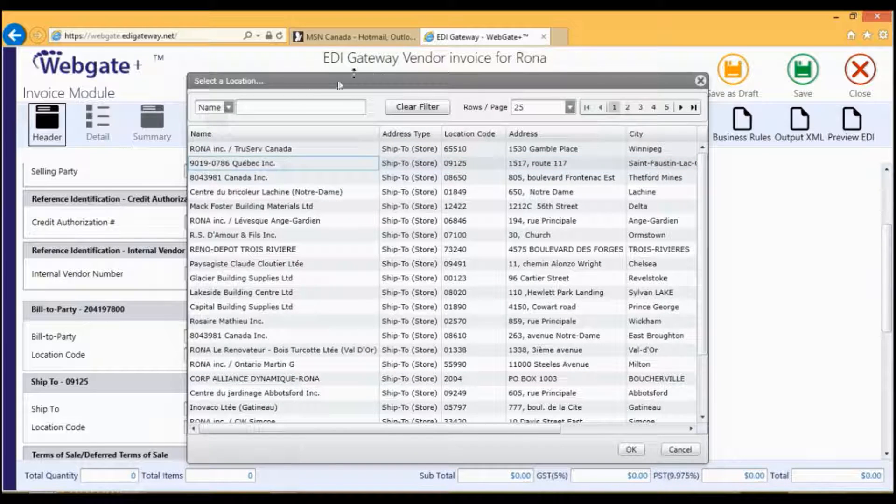
click(229, 107)
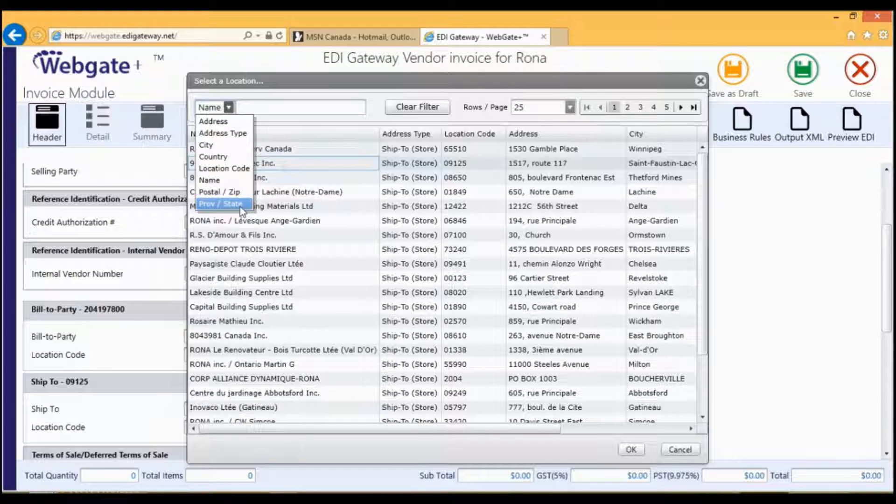
click(212, 144)
click(267, 107)
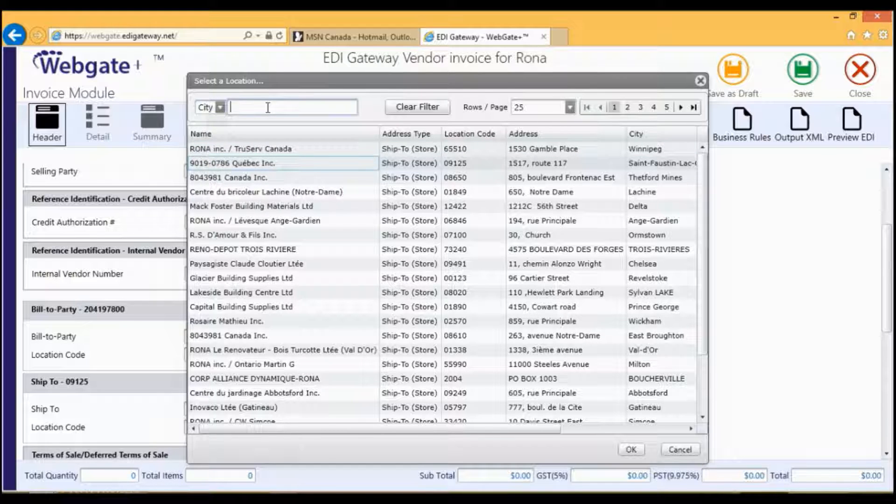
text(boucherville)
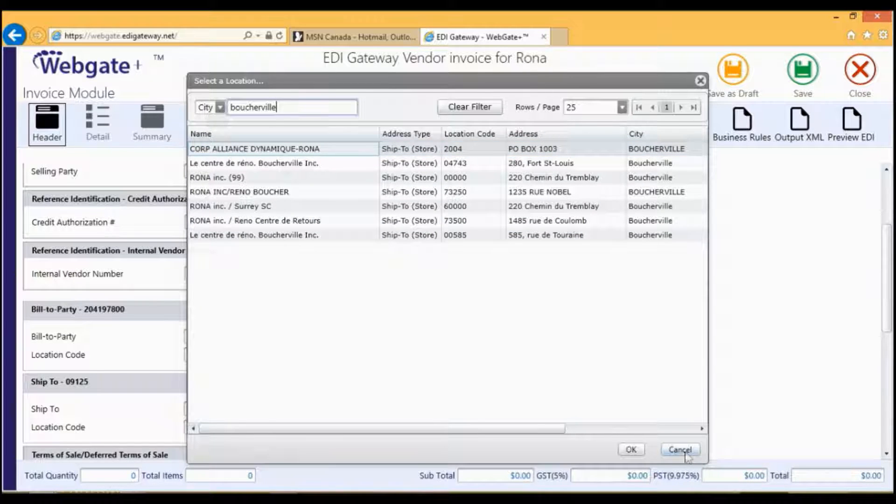
click(538, 198)
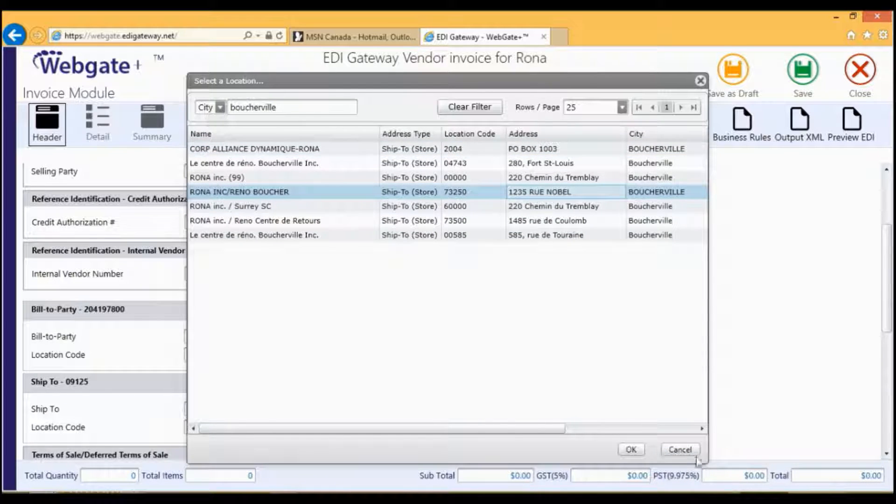
click(632, 450)
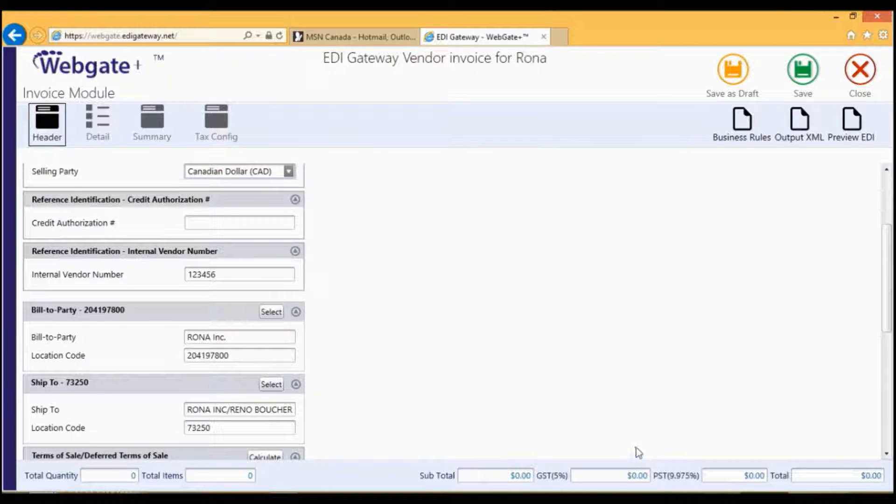
Set the Terms Type Code in the terms of sale to Mutually Defined (ZZ)
scroll(57, 266, down, 4)
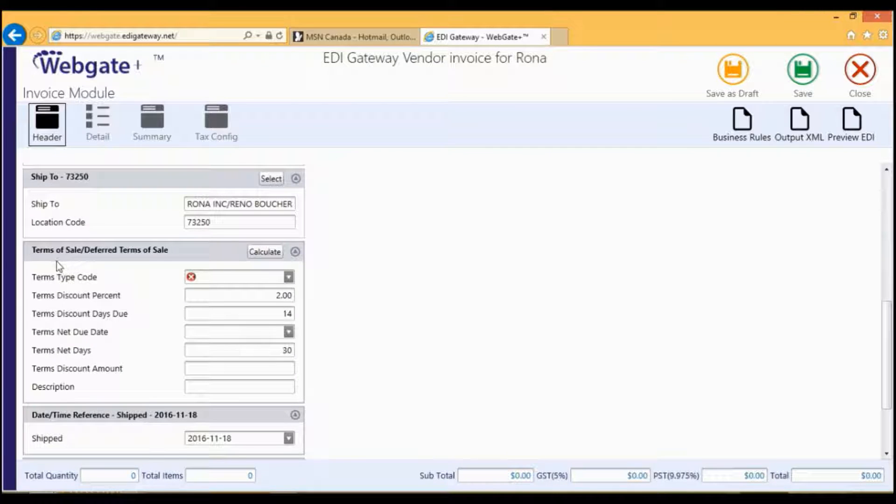
click(289, 278)
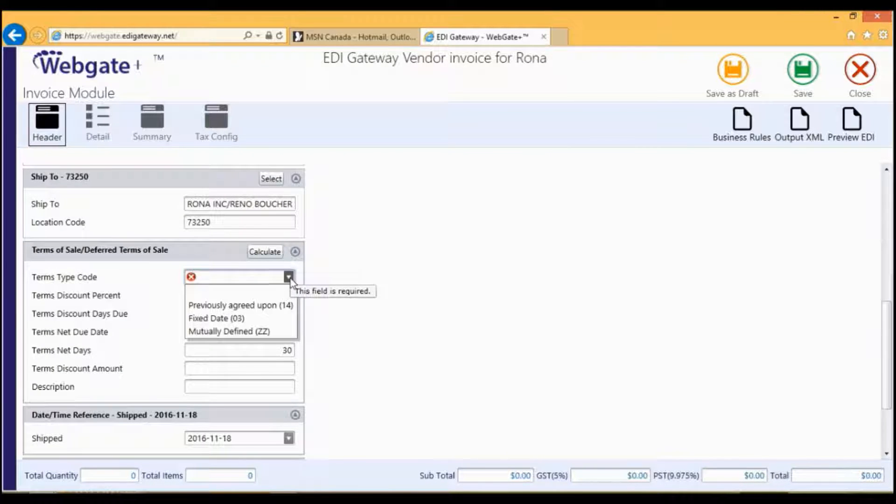
click(145, 292)
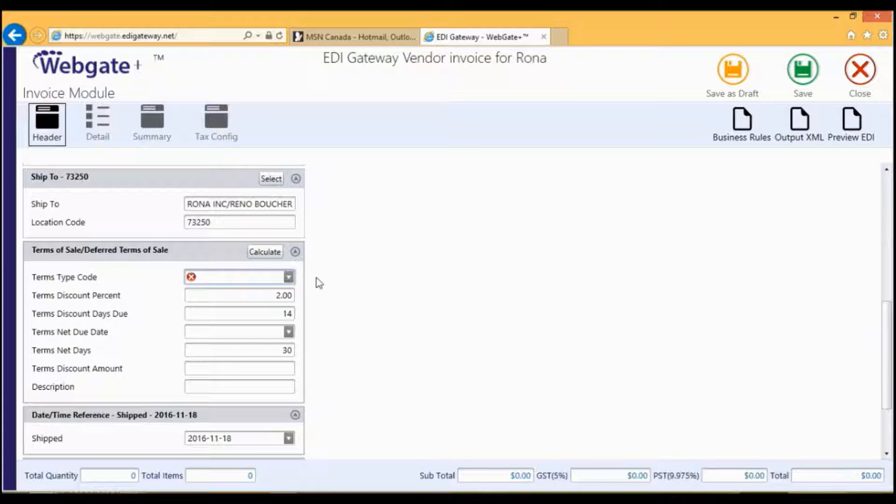
click(289, 277)
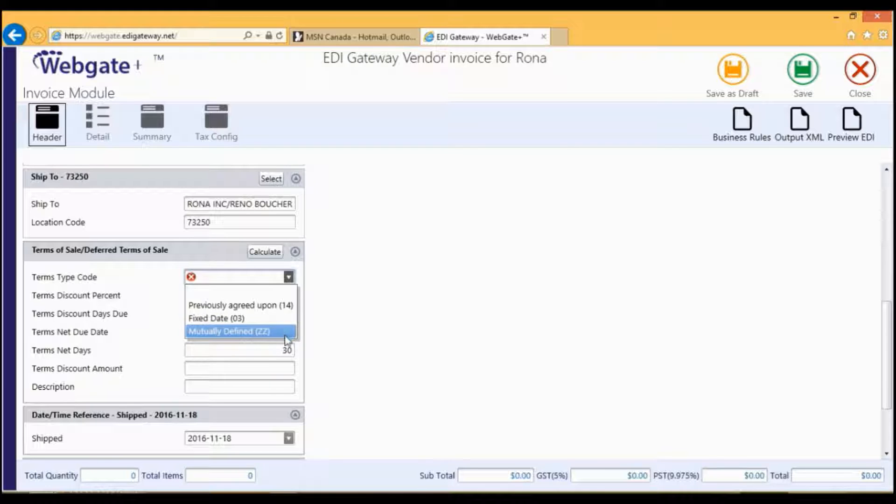
click(209, 332)
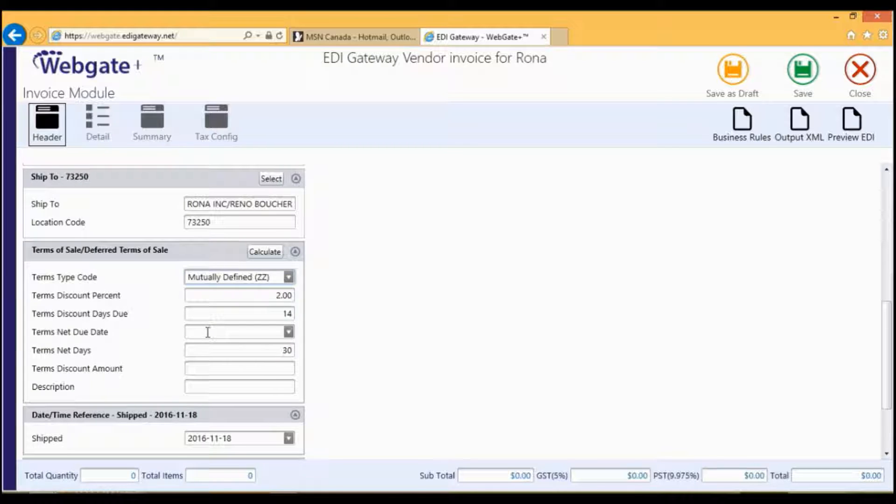
scroll(207, 332, down, 3)
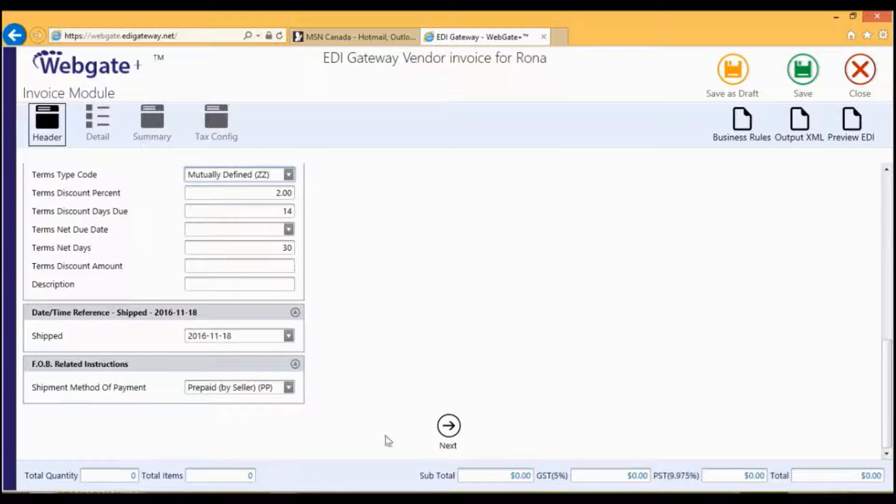
click(104, 129)
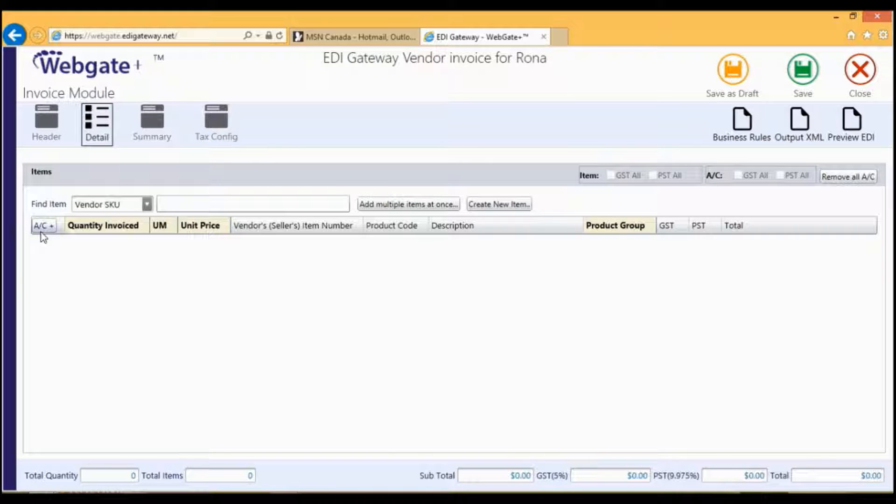
click(398, 206)
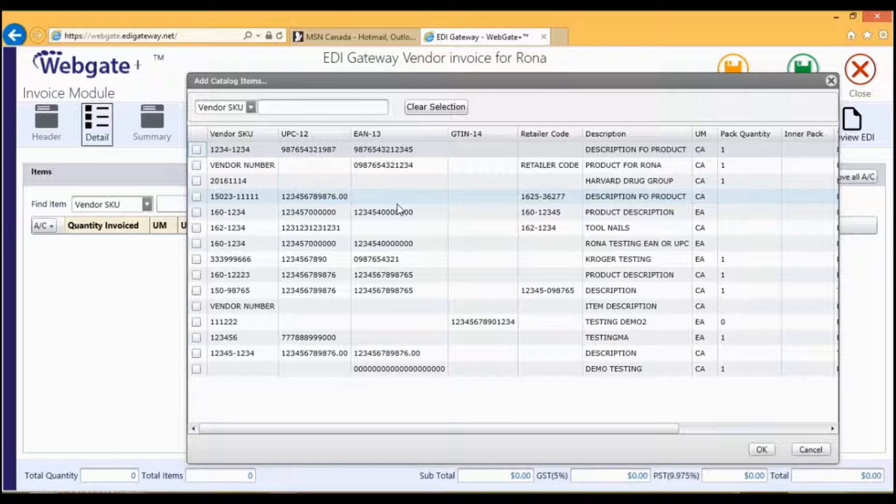
click(196, 197)
click(196, 212)
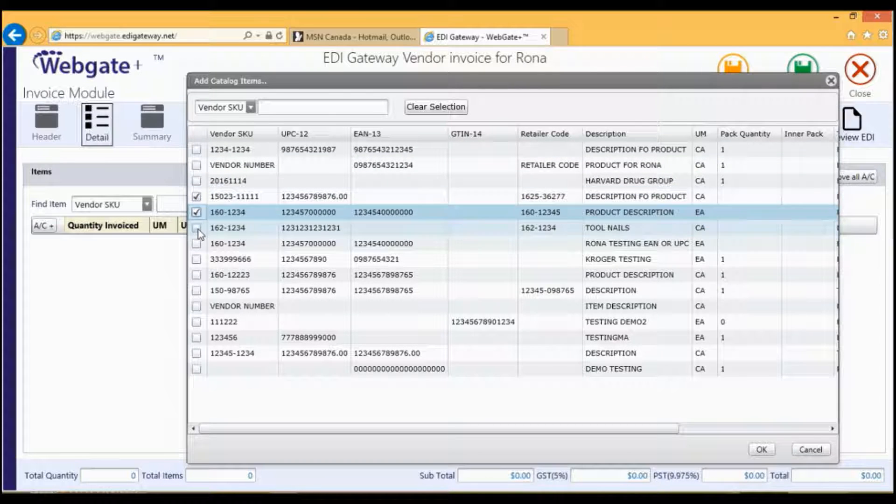
click(196, 228)
click(195, 243)
click(196, 259)
click(196, 276)
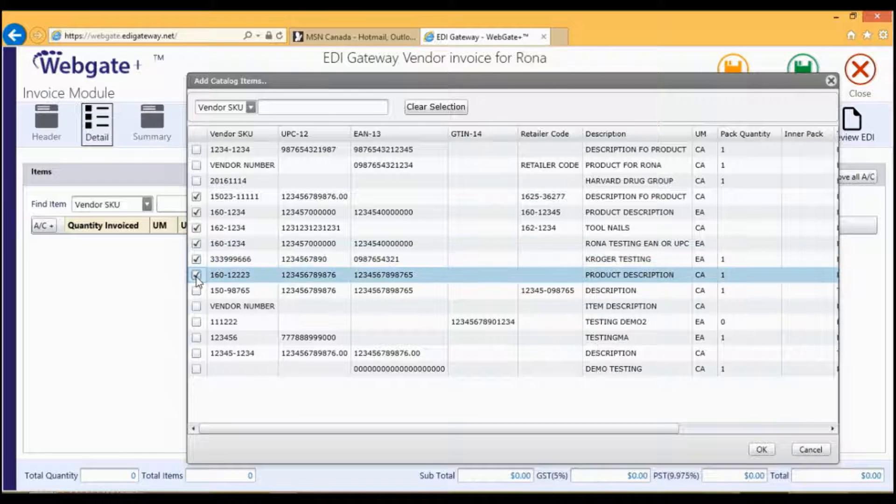
click(761, 449)
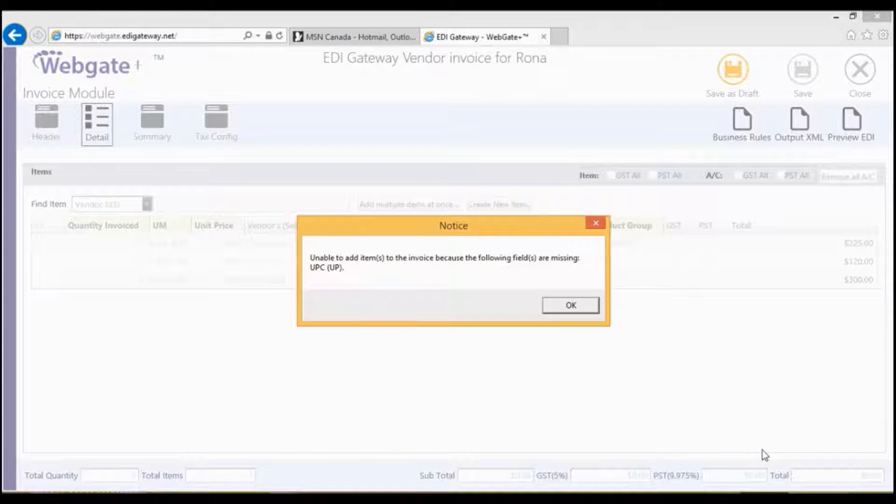
click(585, 306)
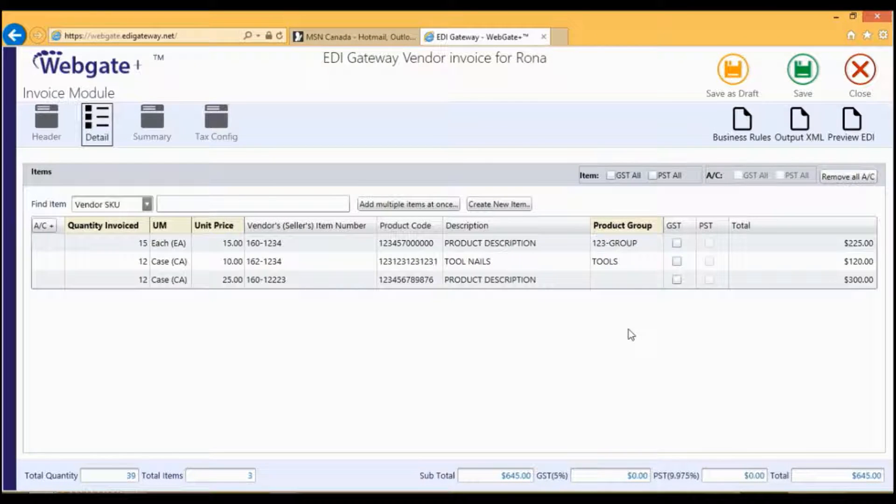
click(175, 279)
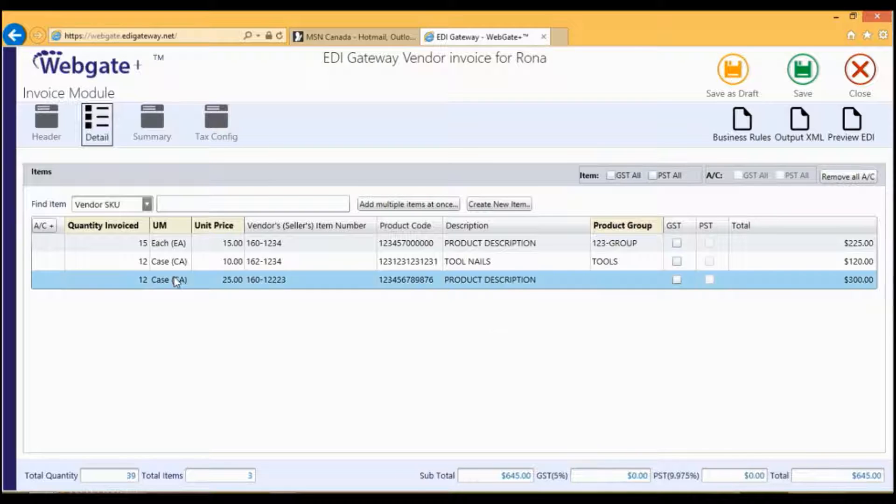
click(323, 242)
click(320, 268)
click(320, 282)
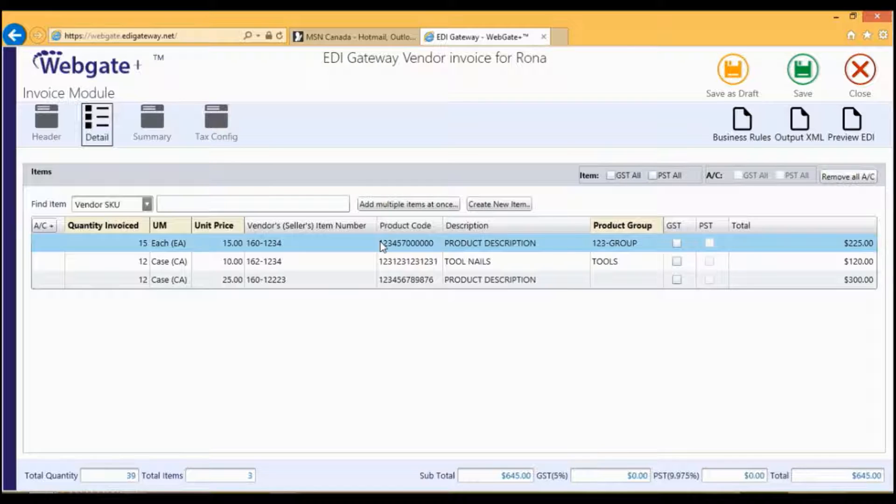
Add an allowance to item 160-1234 with code Competitive Allowance (B320) and an amount of 5.00
click(95, 244)
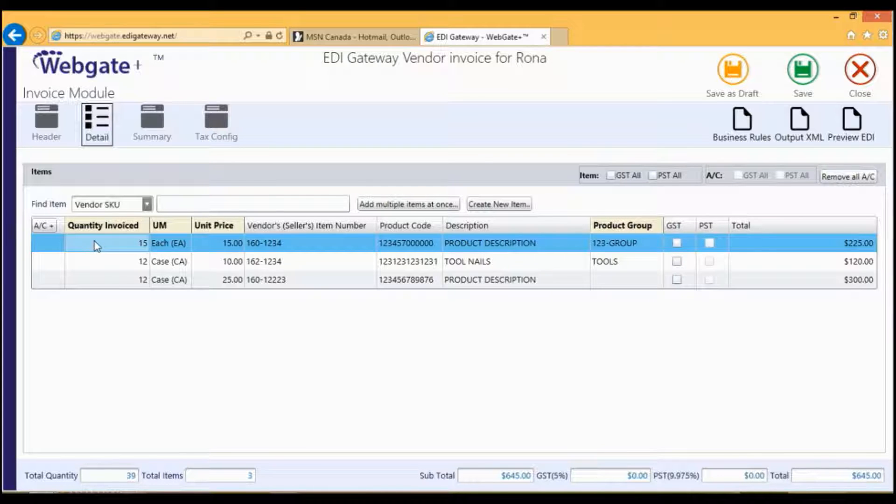
right_click(96, 246)
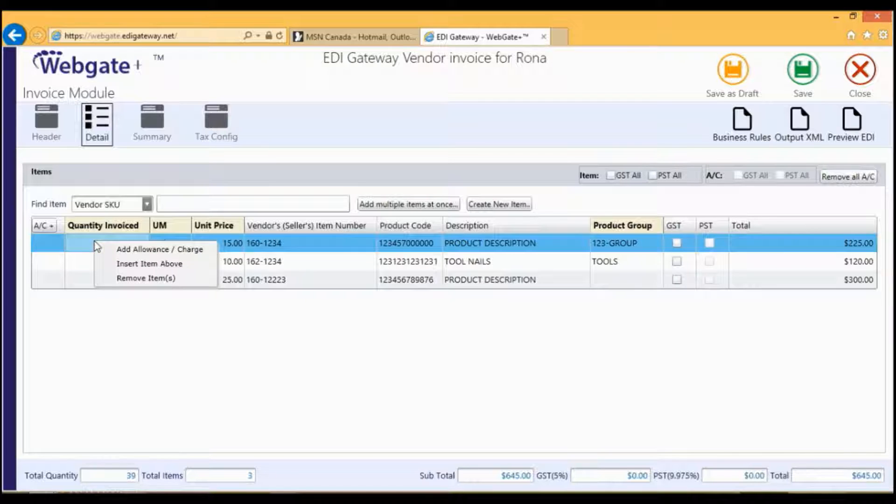
click(164, 253)
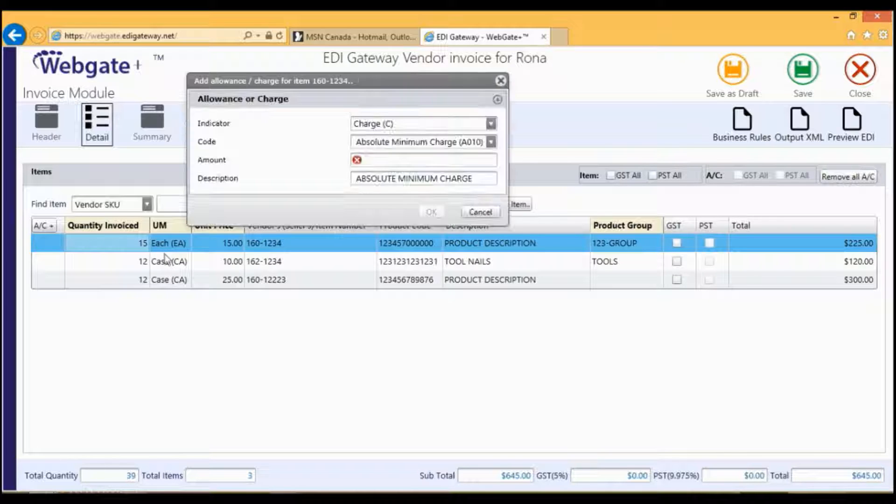
click(491, 124)
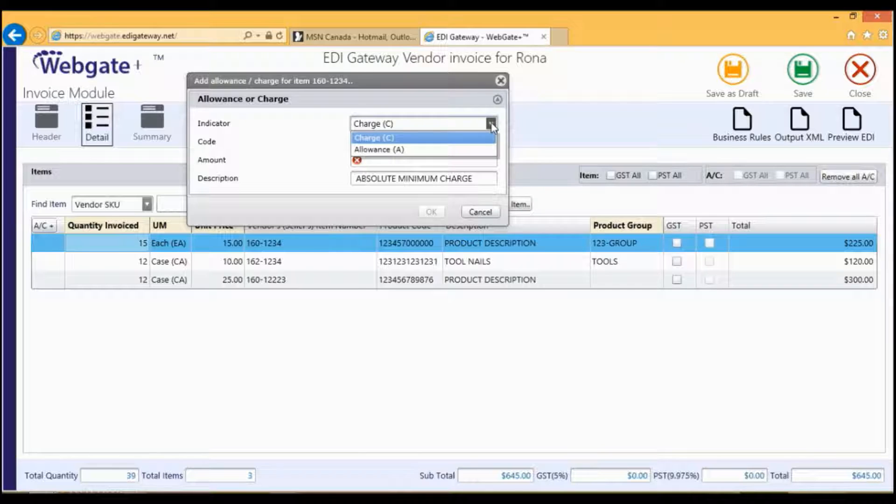
click(399, 151)
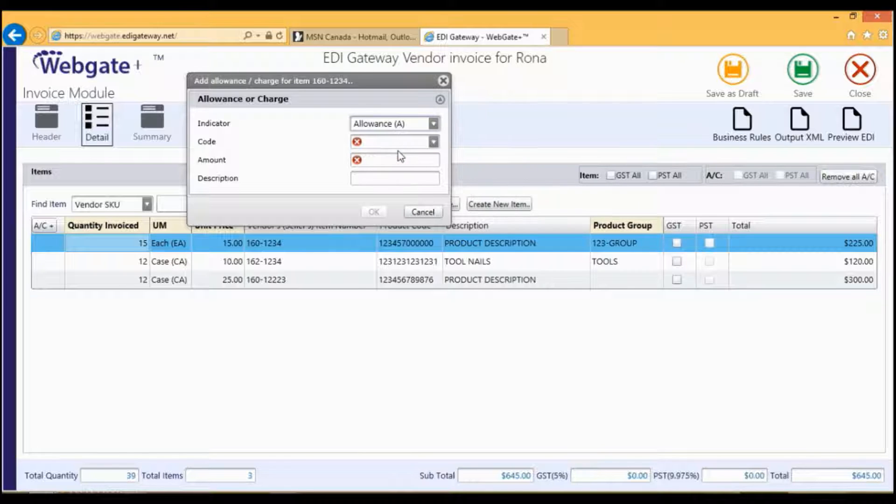
click(434, 143)
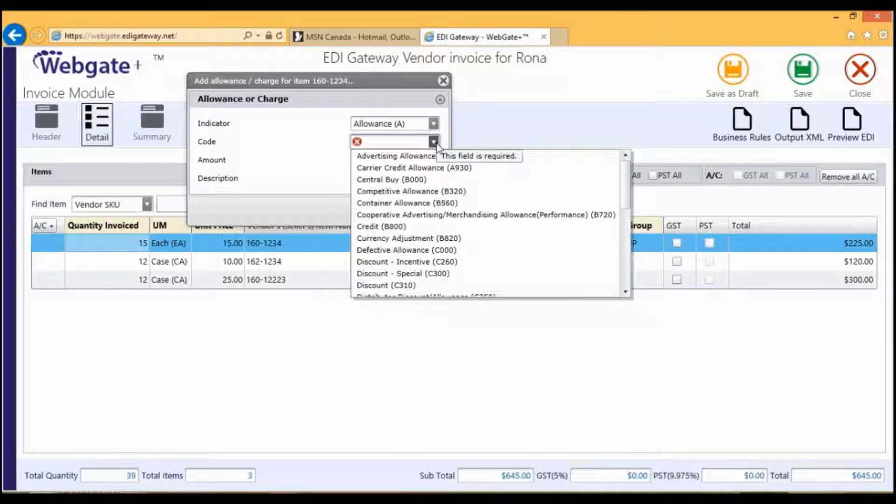
click(396, 191)
click(385, 161)
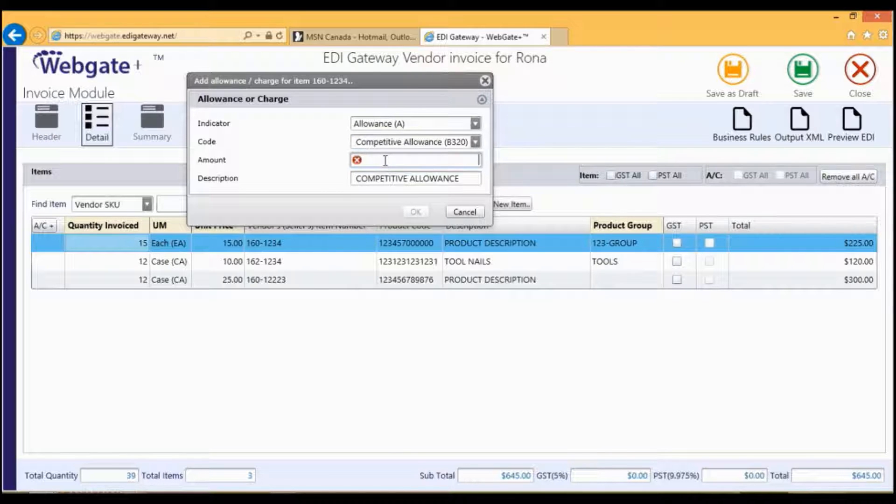
text(5.00)
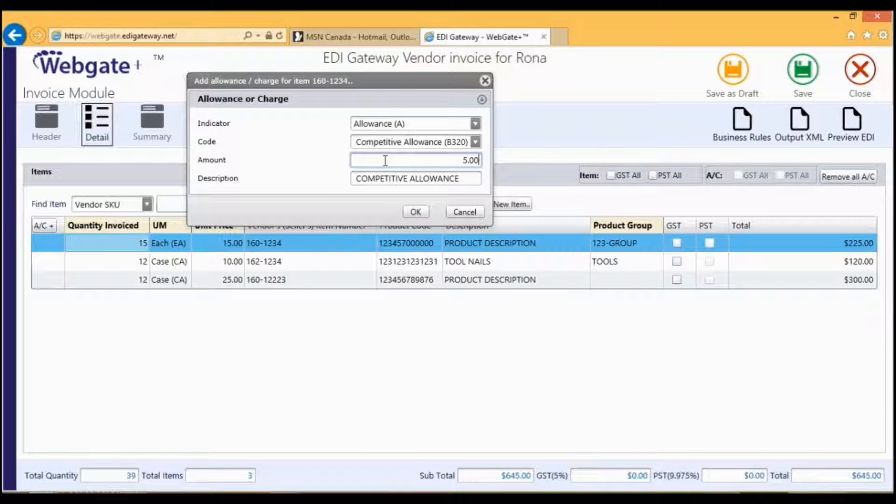
click(415, 212)
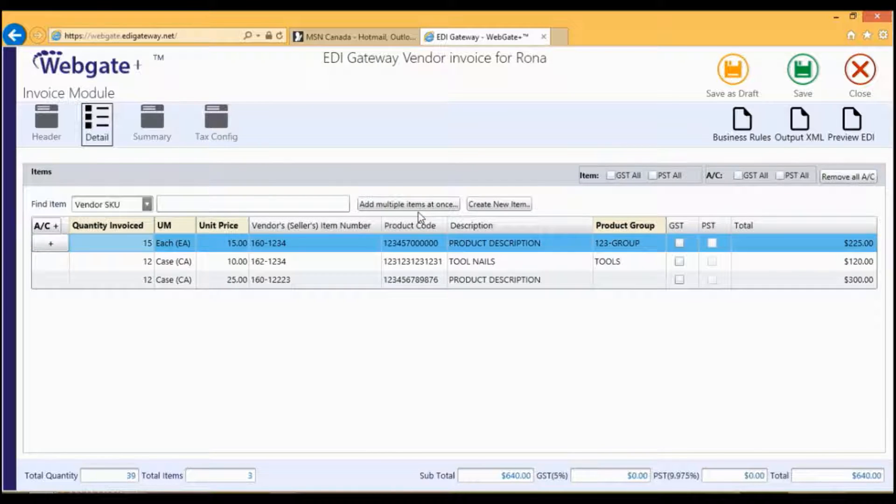
Add a charge to item 162-1234 with code Absolute Minimum Charge (A010) and an amount of 150.00
click(114, 265)
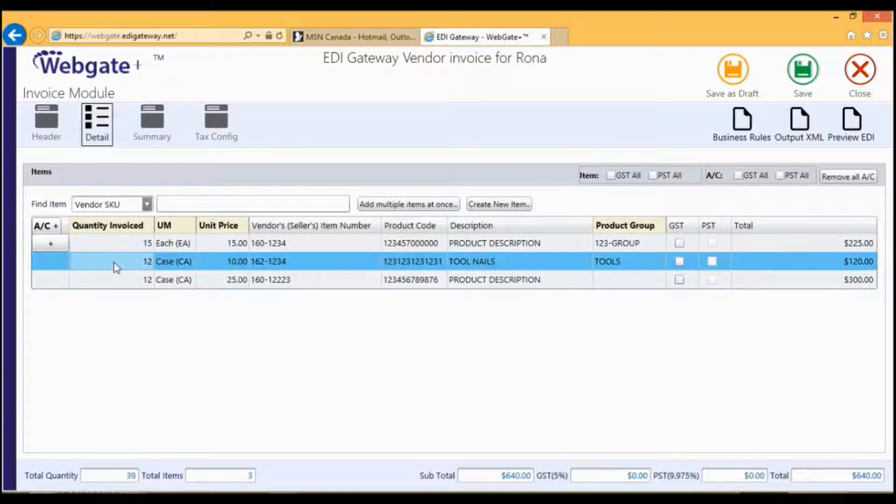
right_click(115, 267)
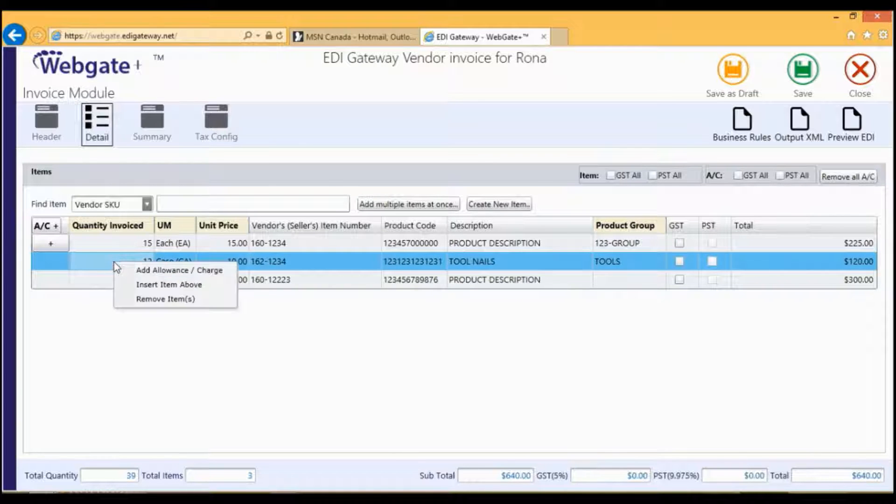
click(172, 269)
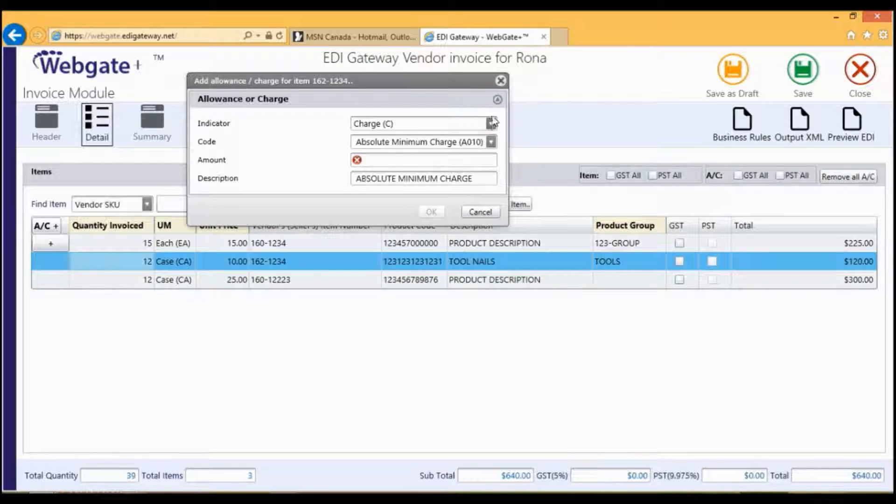
click(385, 160)
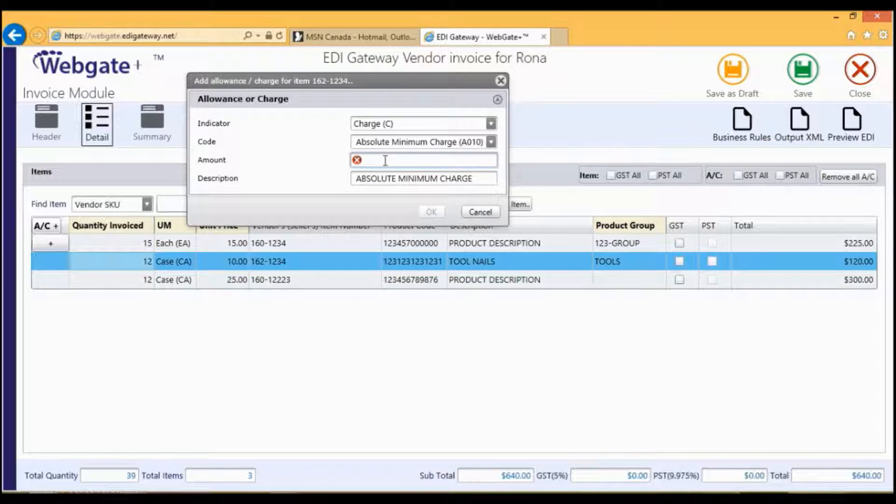
text(150)
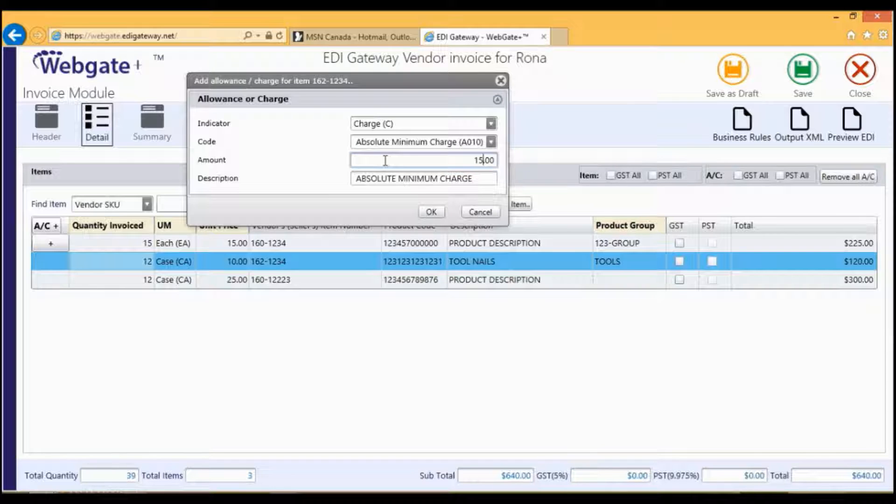
click(431, 211)
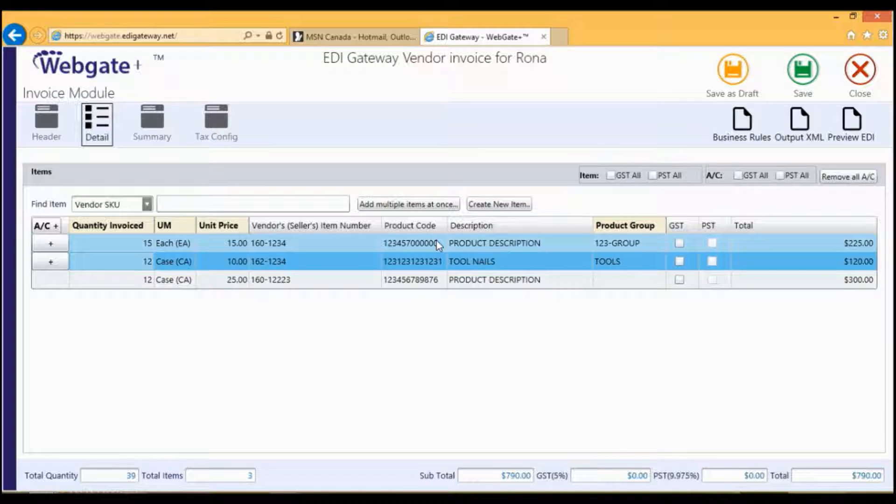
Turn on GST and PST for all items and all allowances/charges, and clear all four settings again
click(612, 176)
click(653, 176)
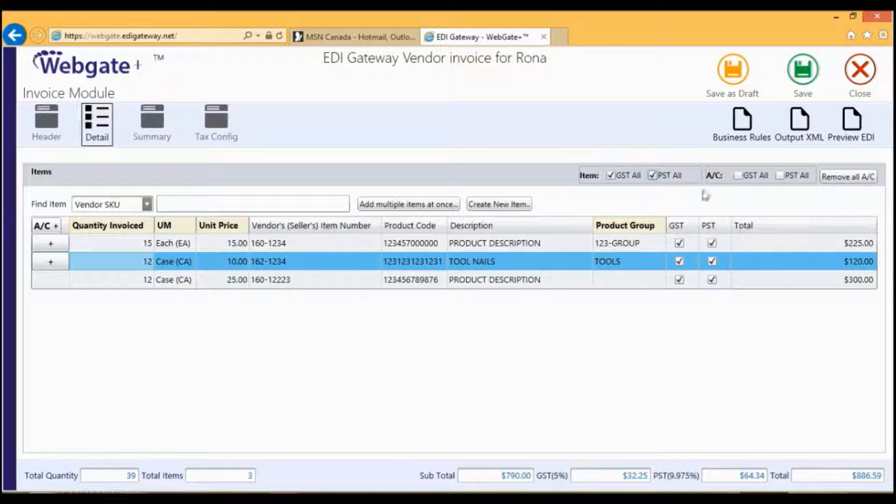
click(737, 175)
click(784, 177)
click(780, 175)
click(737, 175)
click(651, 176)
click(611, 176)
Apply GST and PST to item 160-1234 and to its Competitive Allowance line
click(679, 243)
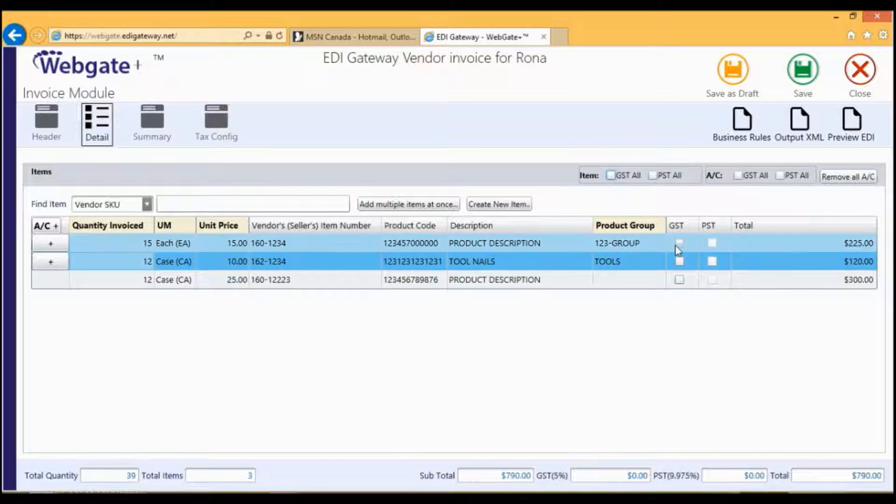
click(712, 243)
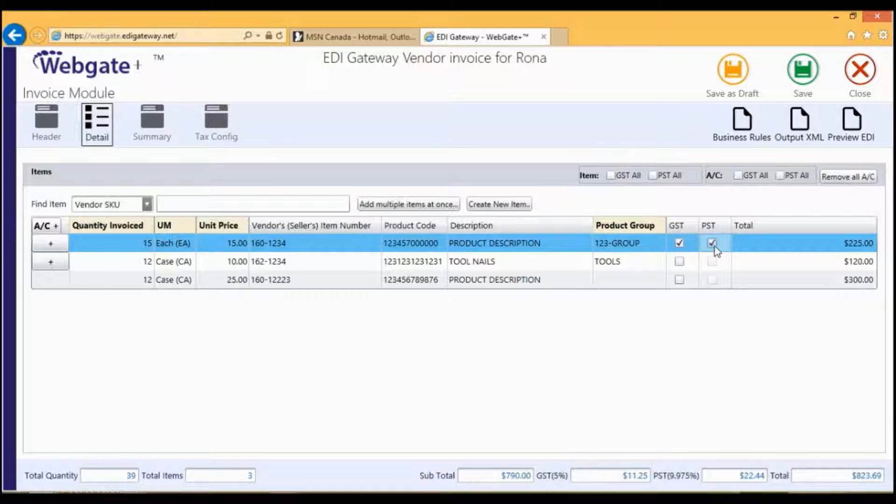
click(58, 248)
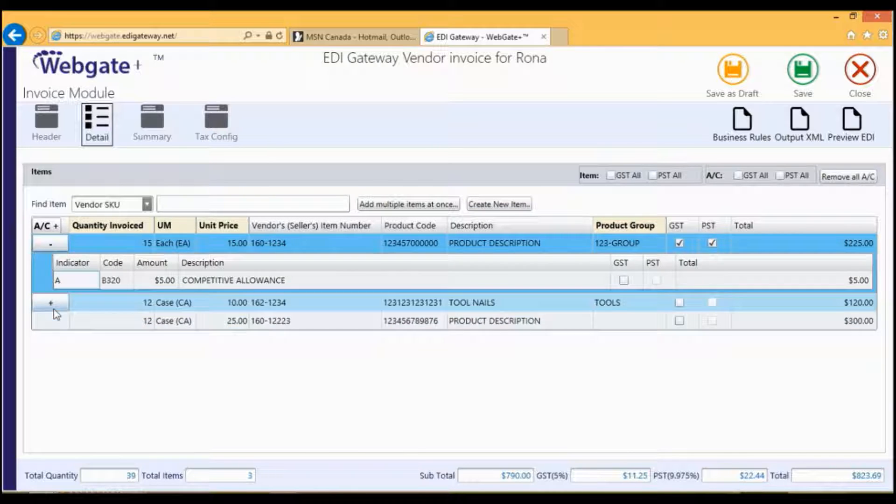
click(54, 303)
click(623, 280)
click(624, 280)
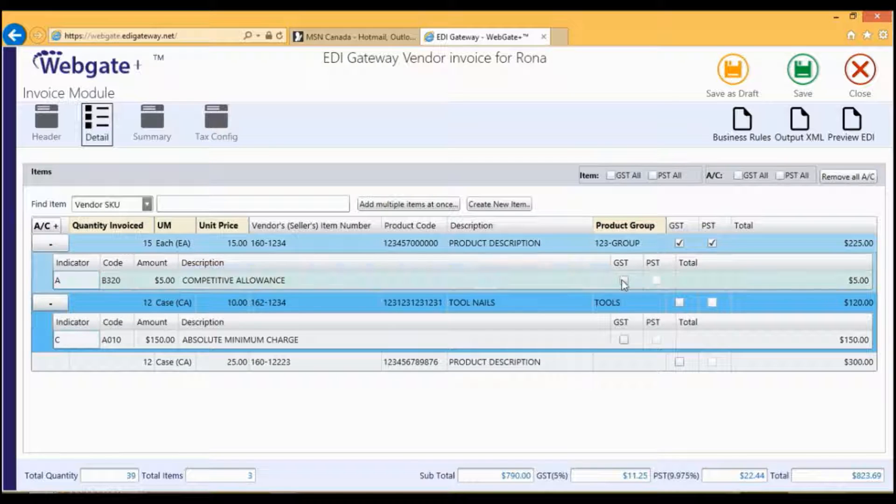
click(656, 280)
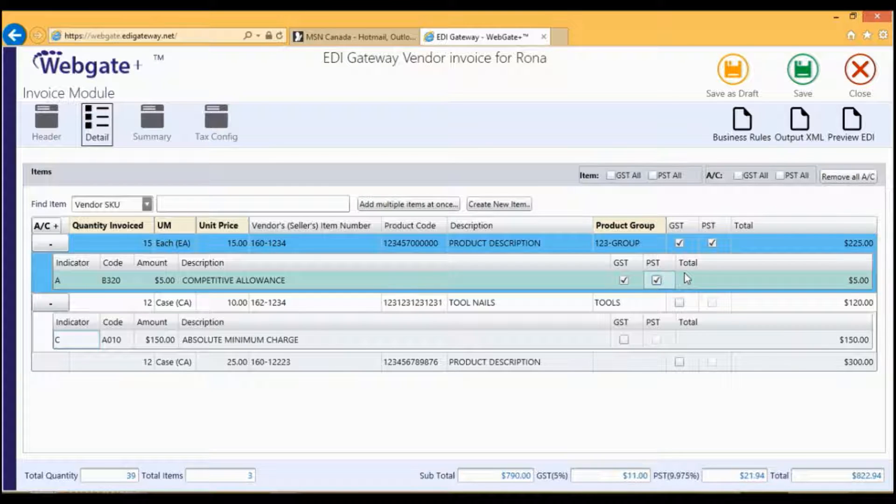
Add a Collect Surcharge (B270) charge of 30.00 to the invoice summary and apply GST and PST to it
click(154, 131)
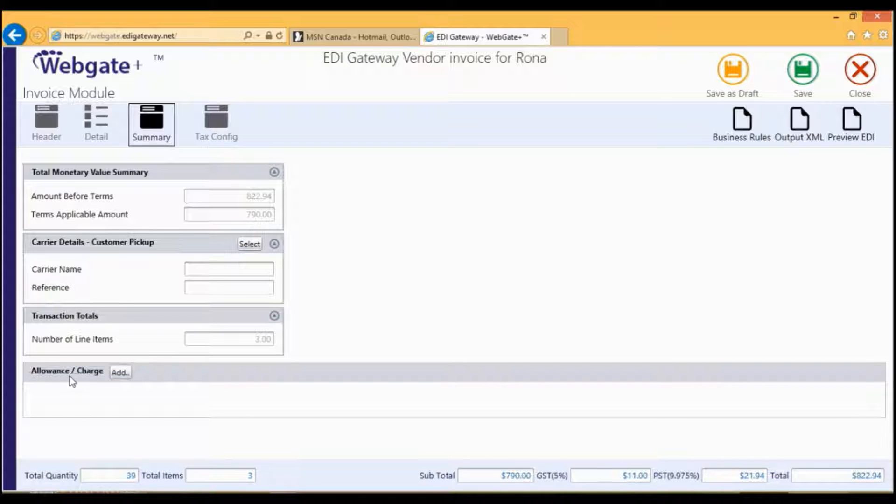
click(122, 372)
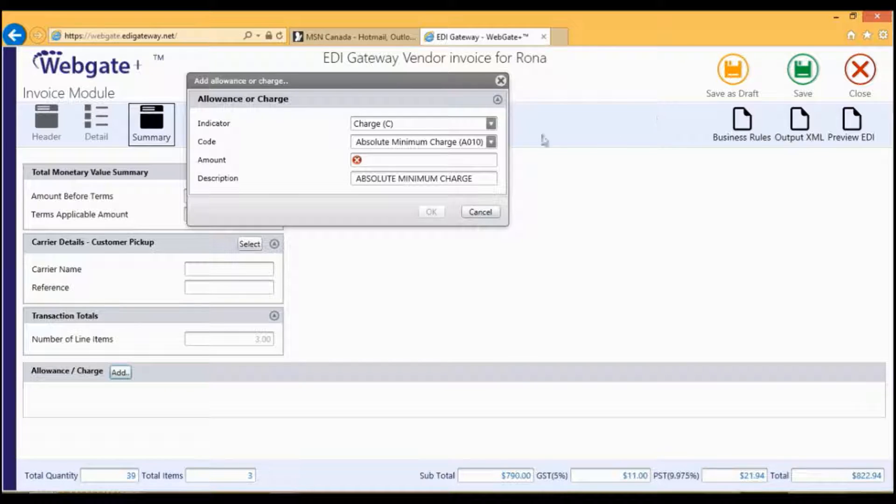
click(491, 142)
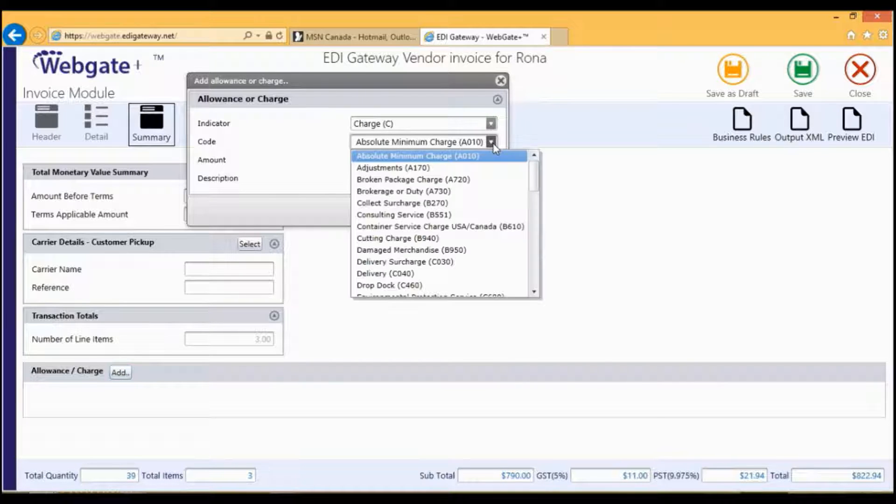
click(447, 203)
click(388, 160)
text(3.00)
text(0)
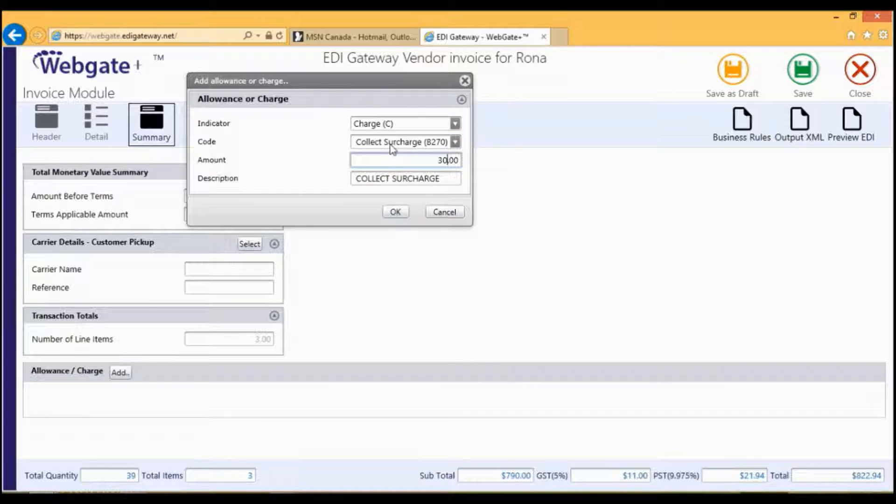
click(394, 214)
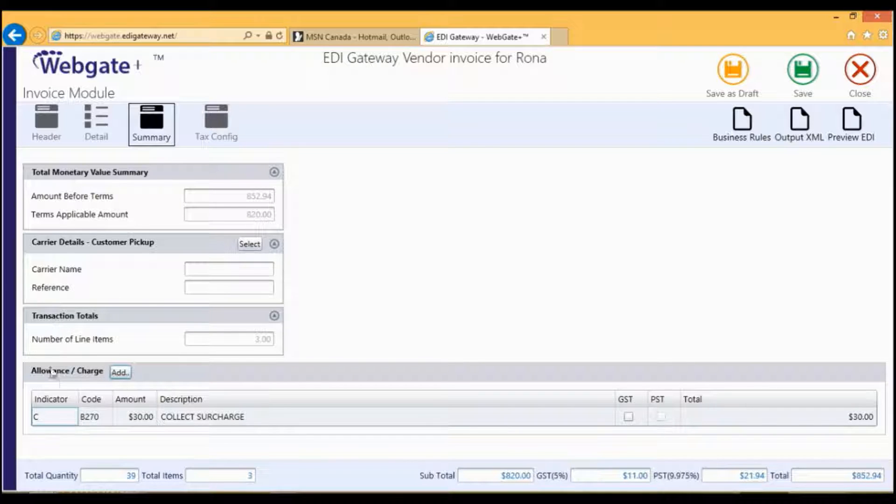
click(629, 416)
click(661, 416)
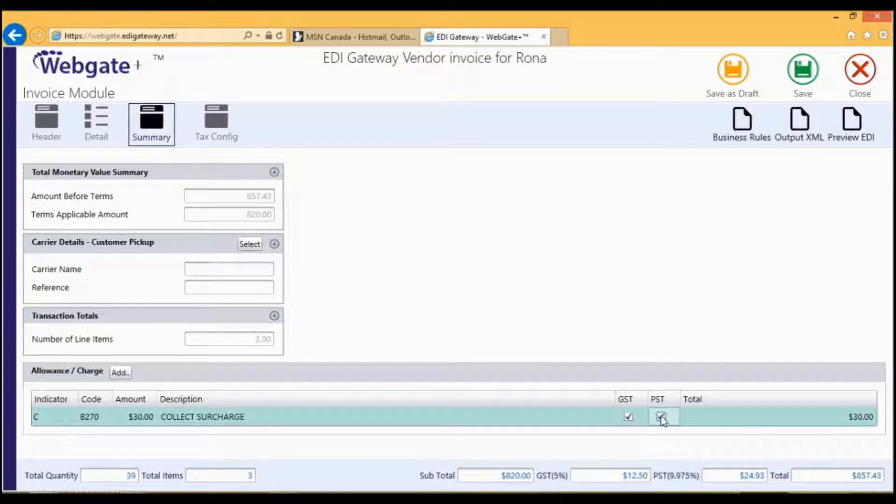
Switch the invoice's tax percentages to Custom and back to Auto in the tax configuration
click(220, 126)
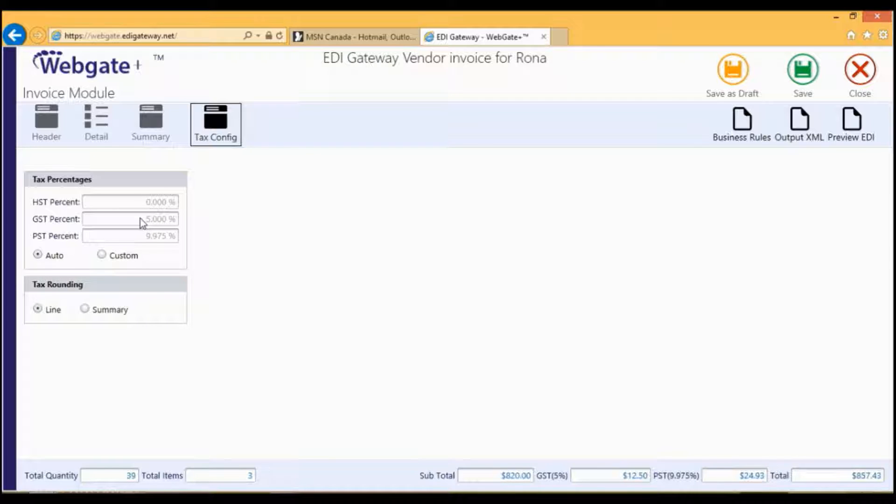
click(102, 256)
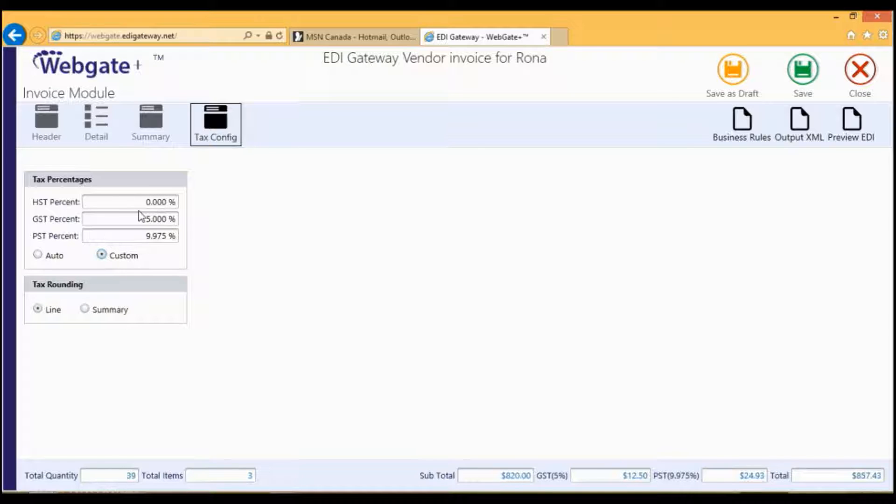
click(38, 256)
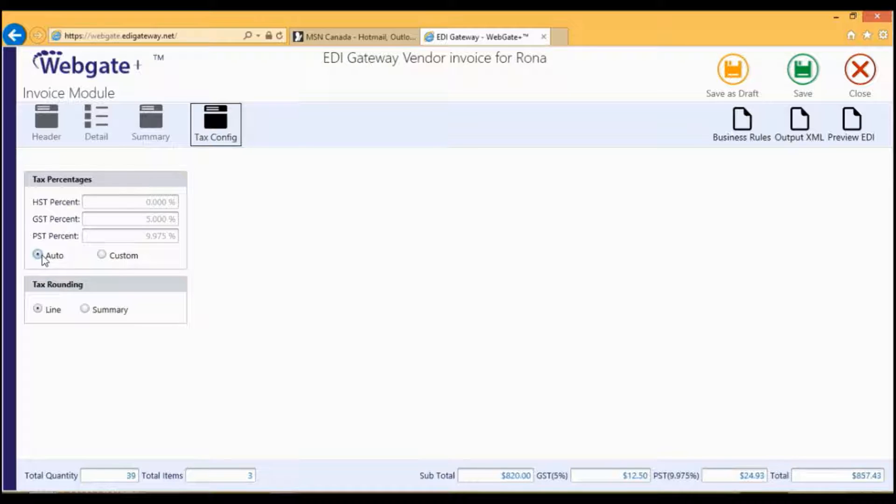
Calculate the net due date and discount amount in the header's terms of sale, and save the invoice
click(46, 126)
scroll(119, 281, up, 1)
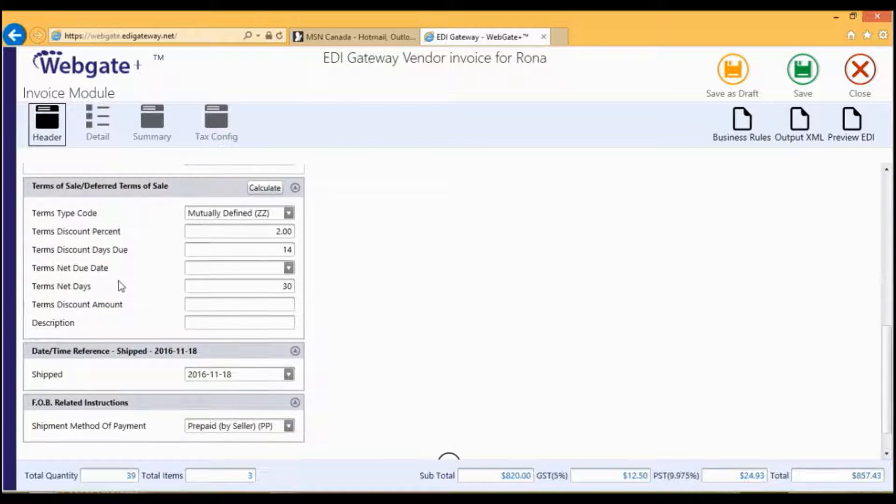
scroll(118, 281, up, 2)
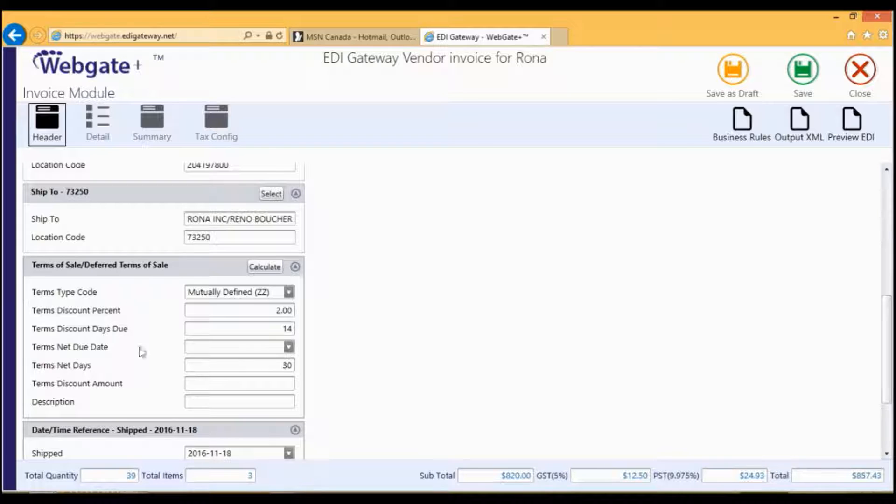
click(274, 269)
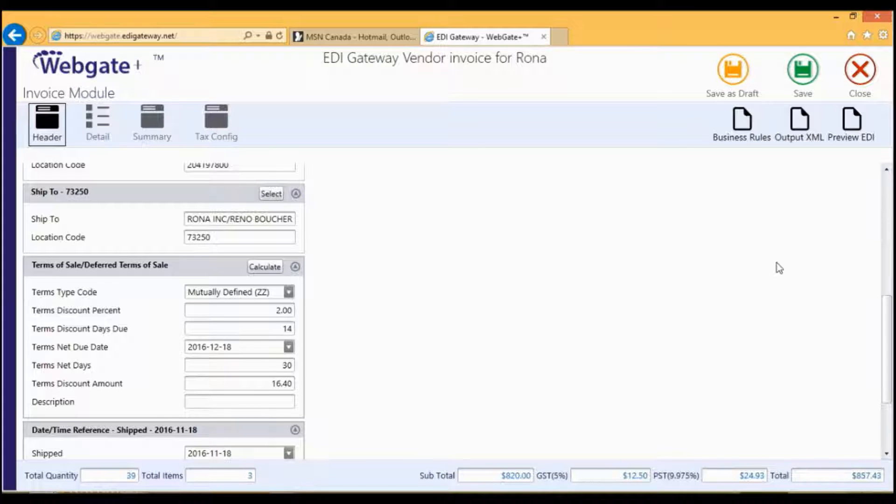
scroll(777, 267, up, 10)
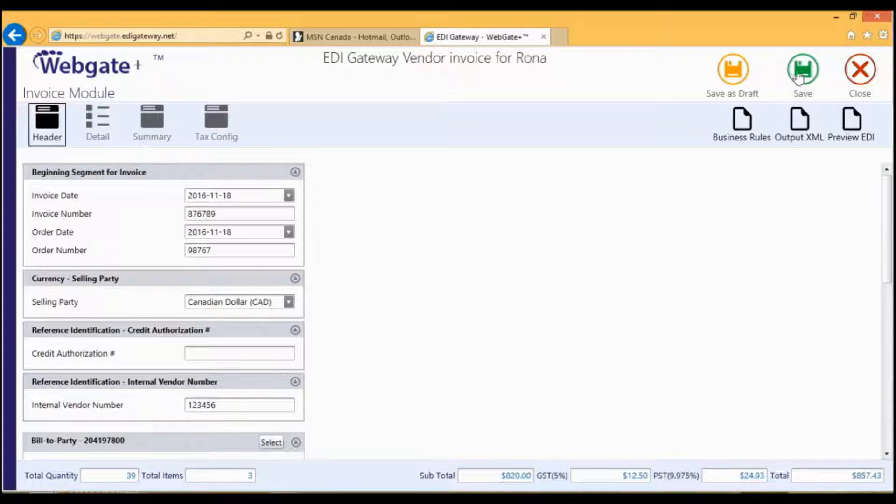
click(811, 77)
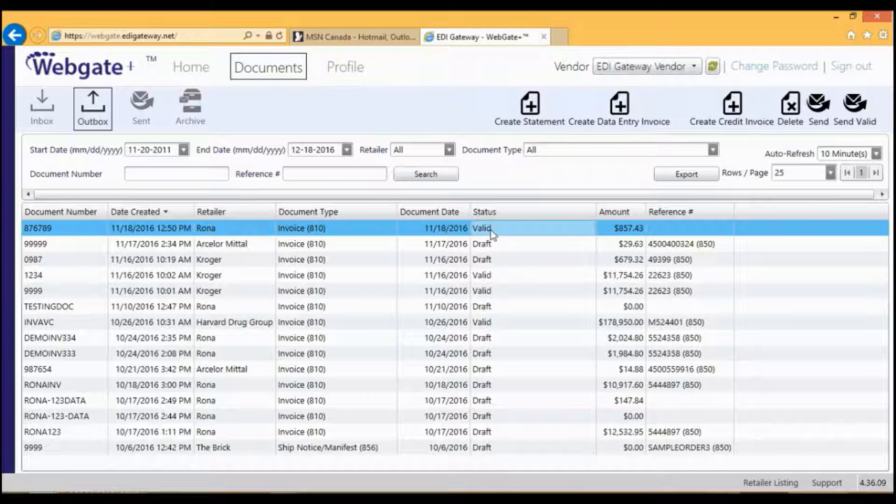
Send the newly saved Rona invoice from the outbox and confirm the sending
right_click(441, 231)
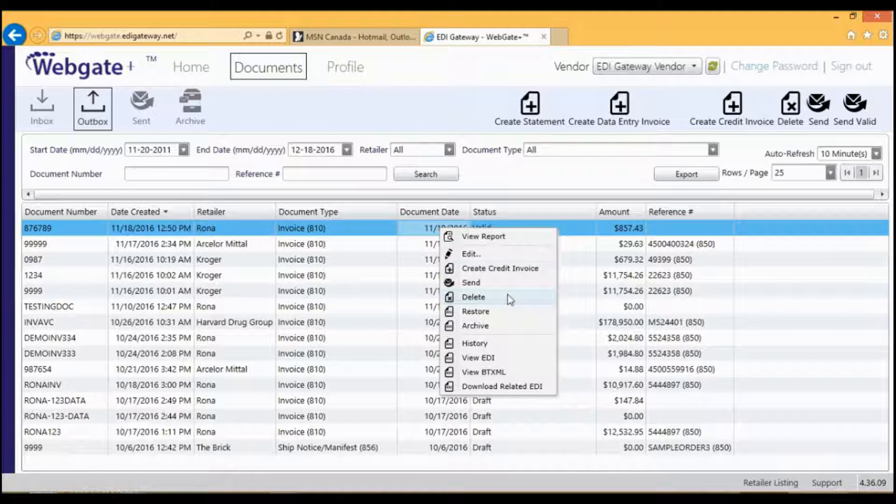
click(469, 282)
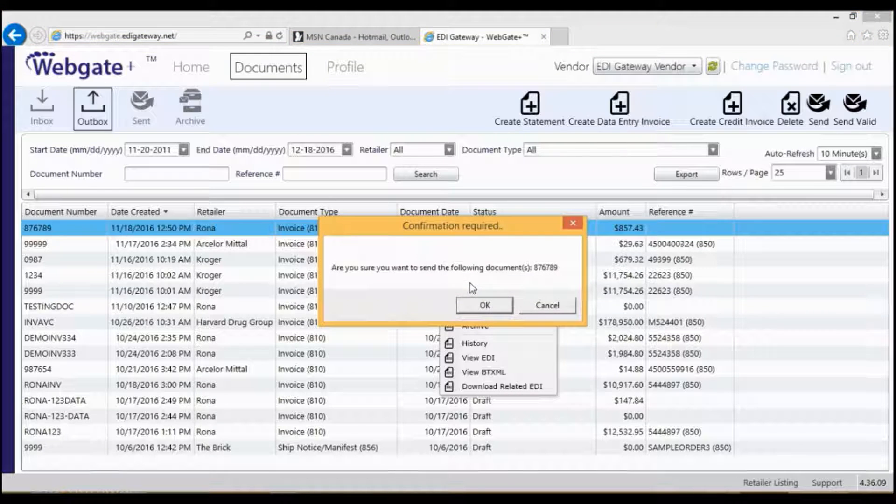
click(485, 306)
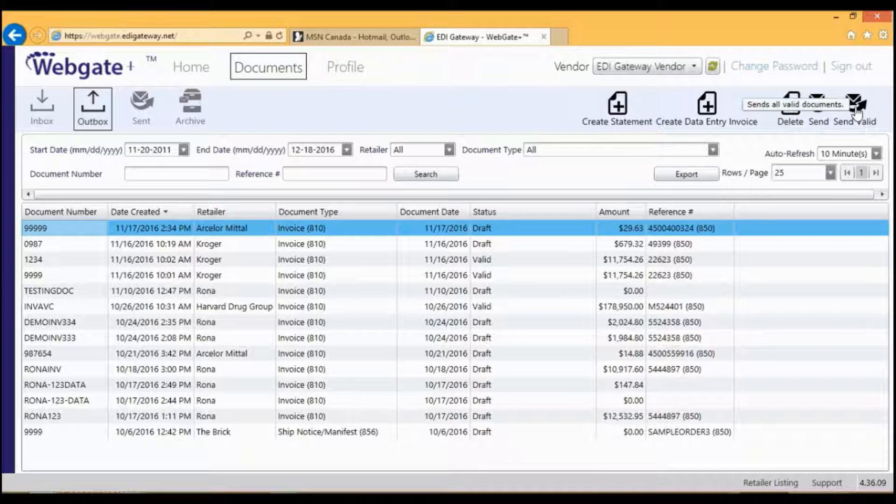
Send all remaining valid outbox documents at once and check their statuses among the sent documents
click(860, 116)
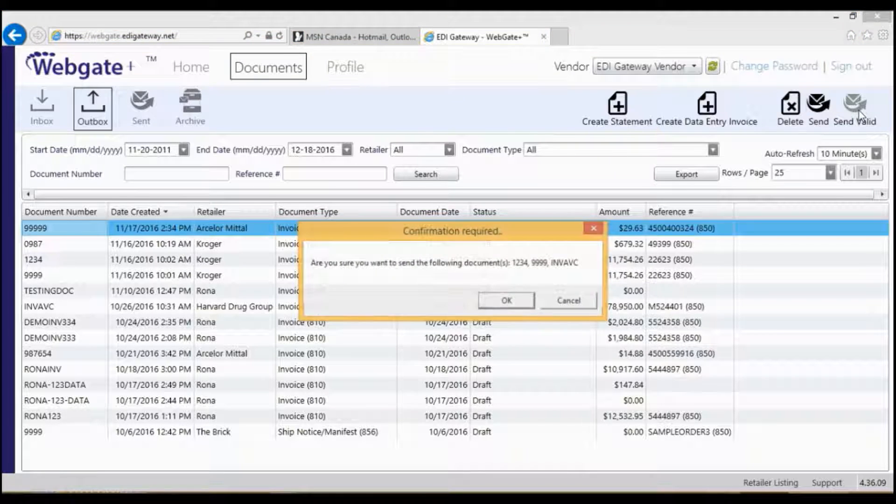
click(508, 300)
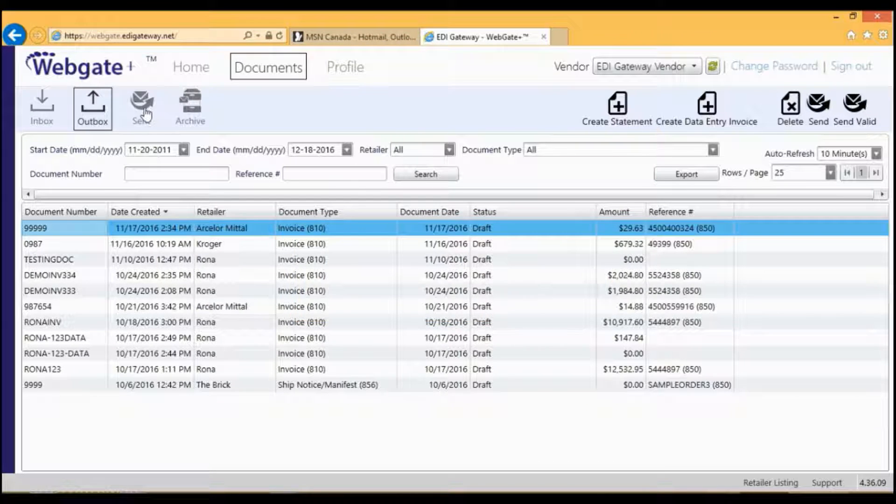
click(143, 111)
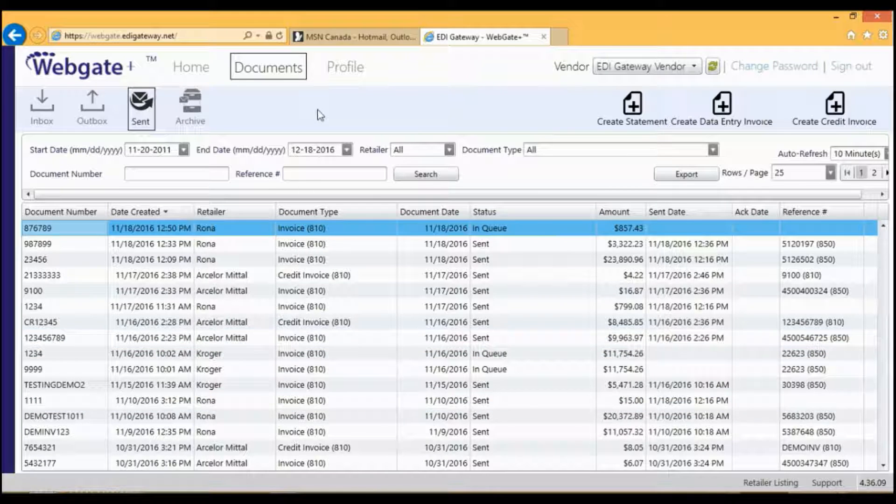
click(490, 246)
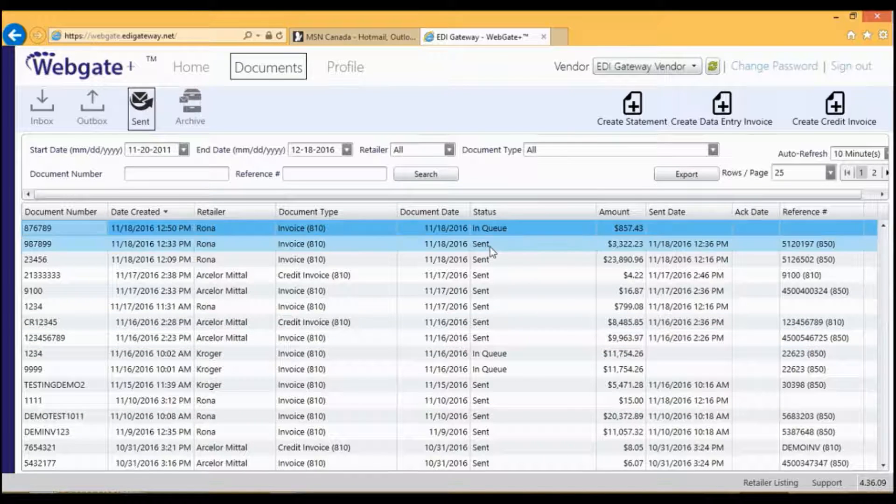